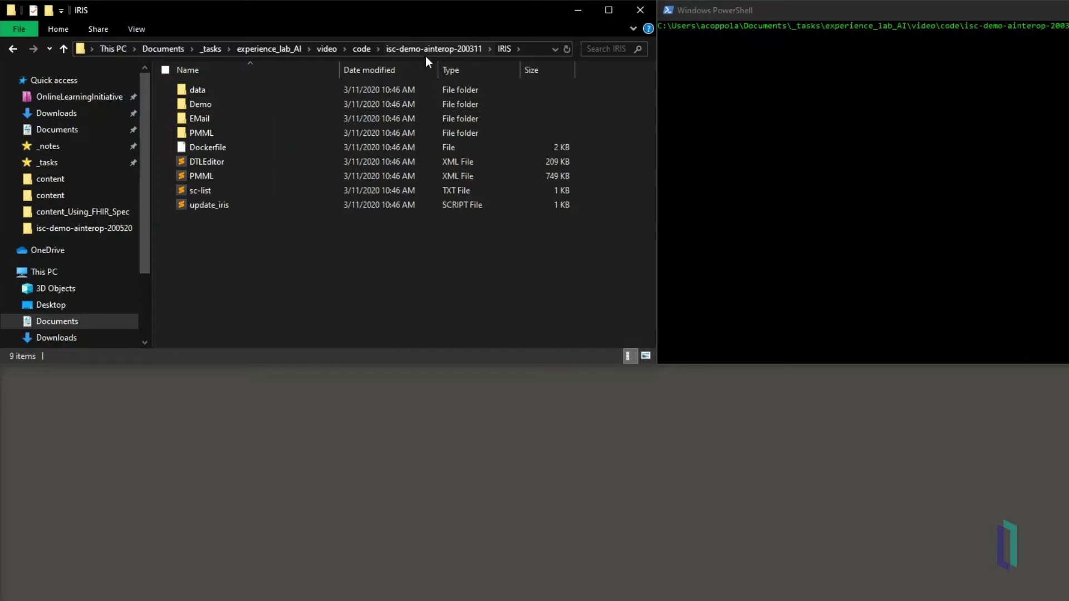
Step: From the isc-demo-ainterop-200311 folder in PowerShell, start the isc-demo-ainterop-200311_iris_1 and isc-demo-ainterop-200311_zpln_1 containers
{"action": "left_click", "coordinate": [448, 50]}
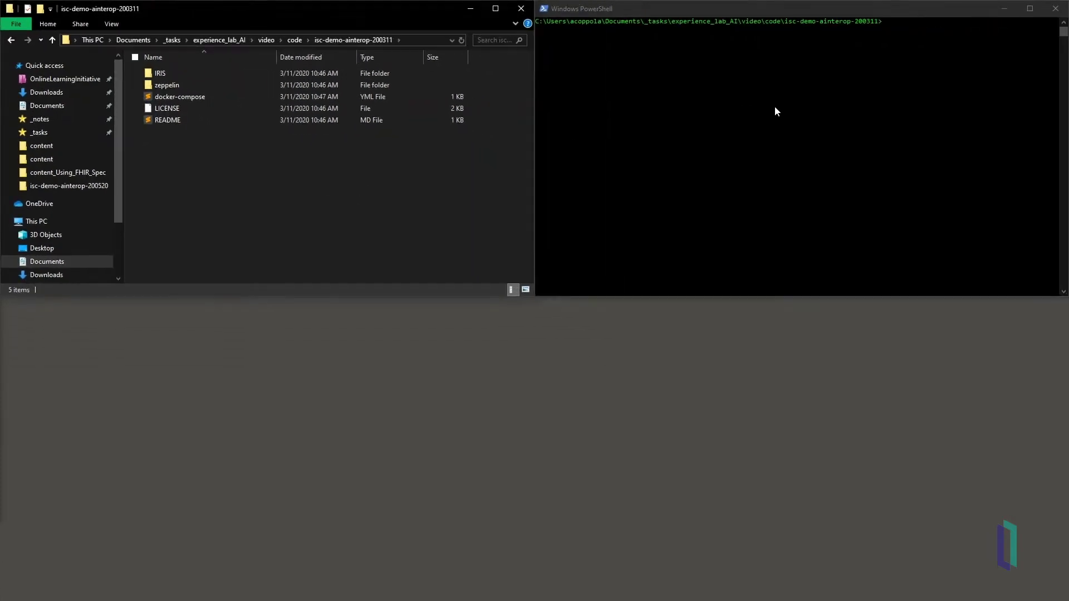
{"action": "left_click", "coordinate": [776, 111]}
{"action": "type", "text": "ls"}
{"action": "key", "text": "Return"}
{"action": "type", "text": "docker start isc-demo-ainterop-200311_iris_1"}
{"action": "key", "text": "Return"}
{"action": "type", "text": "docker start isc-demo-ainterop-200311_zpln_1"}
{"action": "key", "text": "Return"}
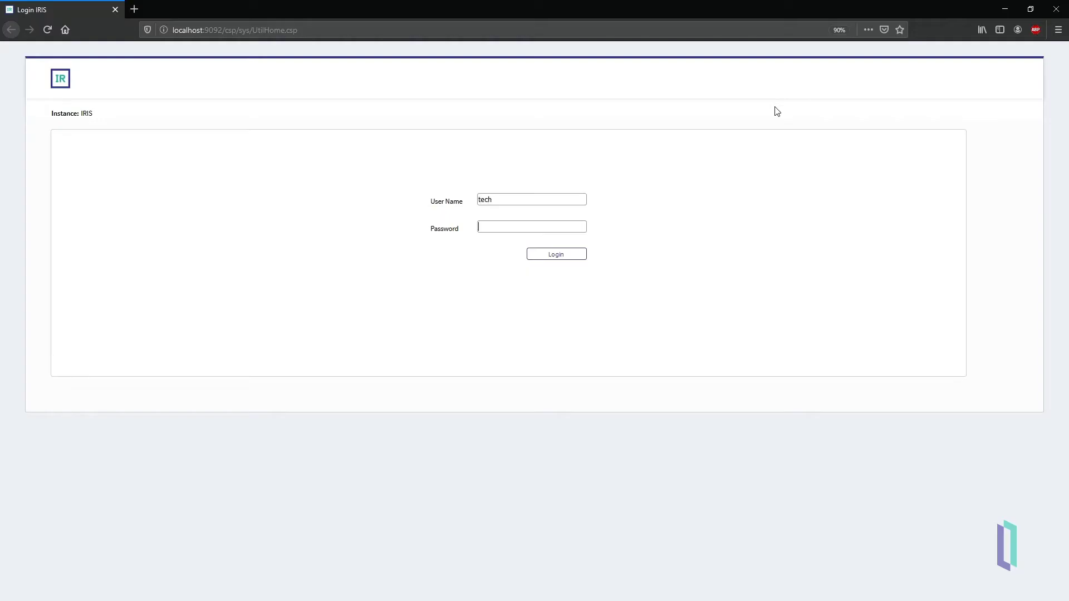
Step: Log in to the IRIS Management Portal with the demo account
{"action": "type", "text": "demo"}
{"action": "key", "text": "Return"}
{"action": "key", "text": "ctrl+plus"}
{"action": "key", "text": "ctrl+plus"}
{"action": "key", "text": "ctrl+plus"}
Step: Open the Demo.AInterop Production Configuration page via Interoperability > Configure > Production
{"action": "mouse_move", "coordinate": [146, 283]}
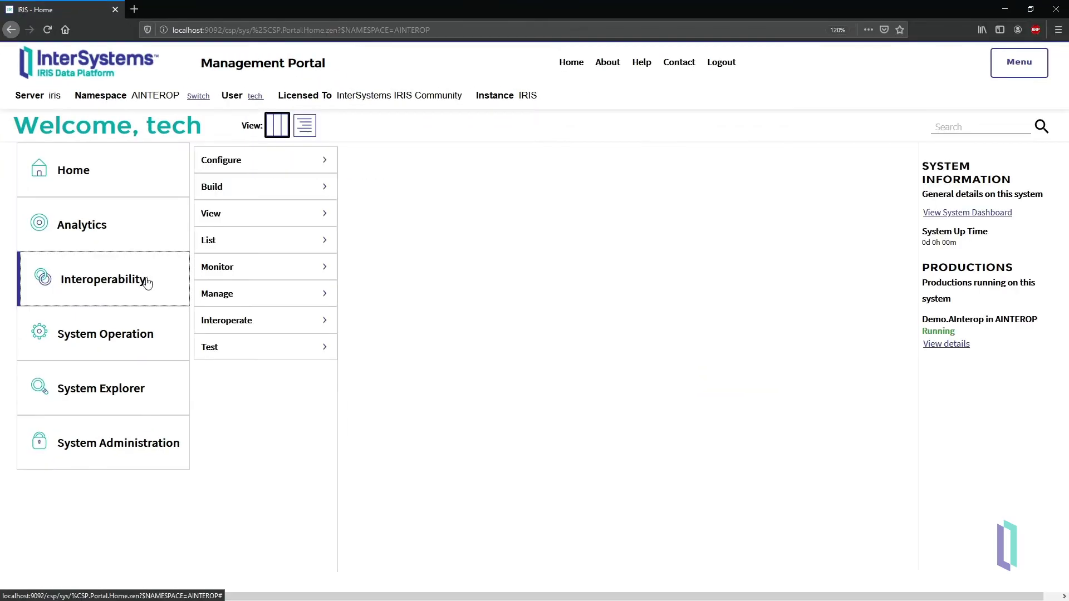
{"action": "mouse_move", "coordinate": [246, 167]}
{"action": "left_click", "coordinate": [379, 169]}
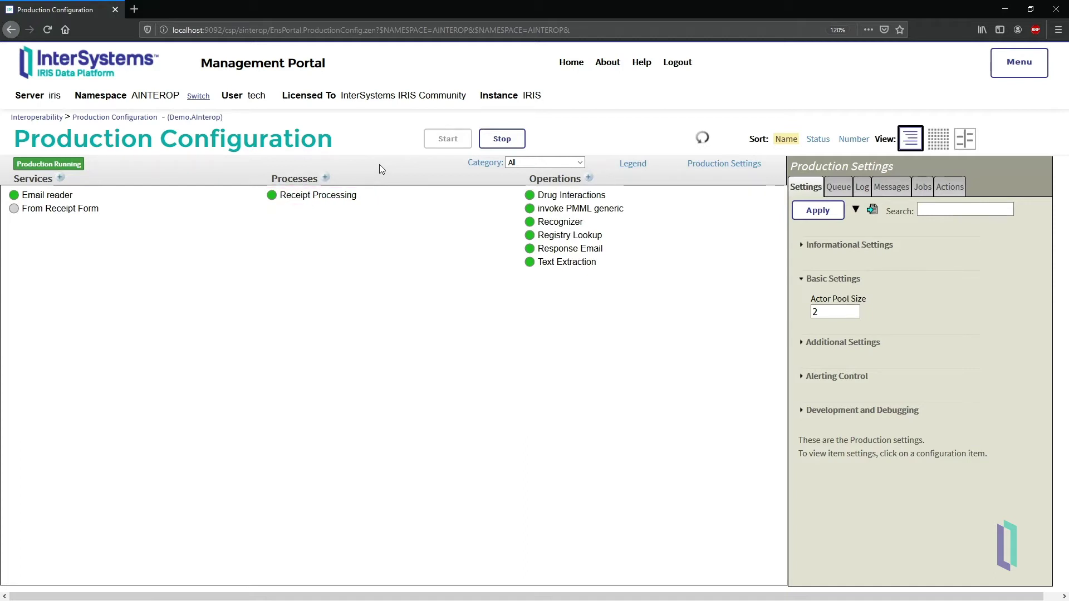
Step: Open Receipt Processing's class Demo.BPL.ReceiptProcessWithML in the Business Process Designer from its Informational Settings
{"action": "left_click", "coordinate": [277, 196]}
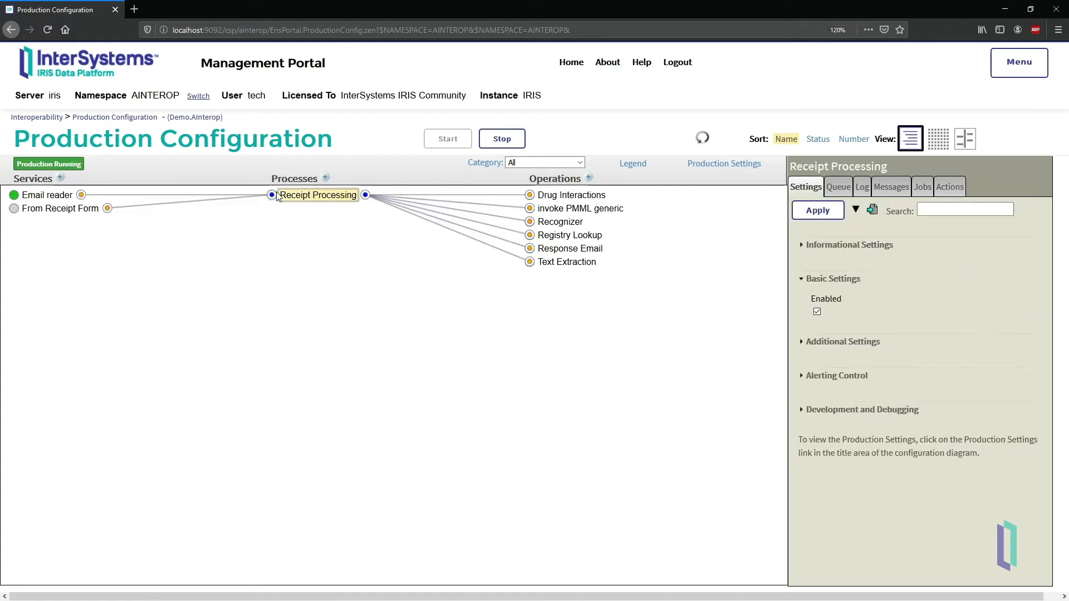
{"action": "left_click", "coordinate": [801, 248]}
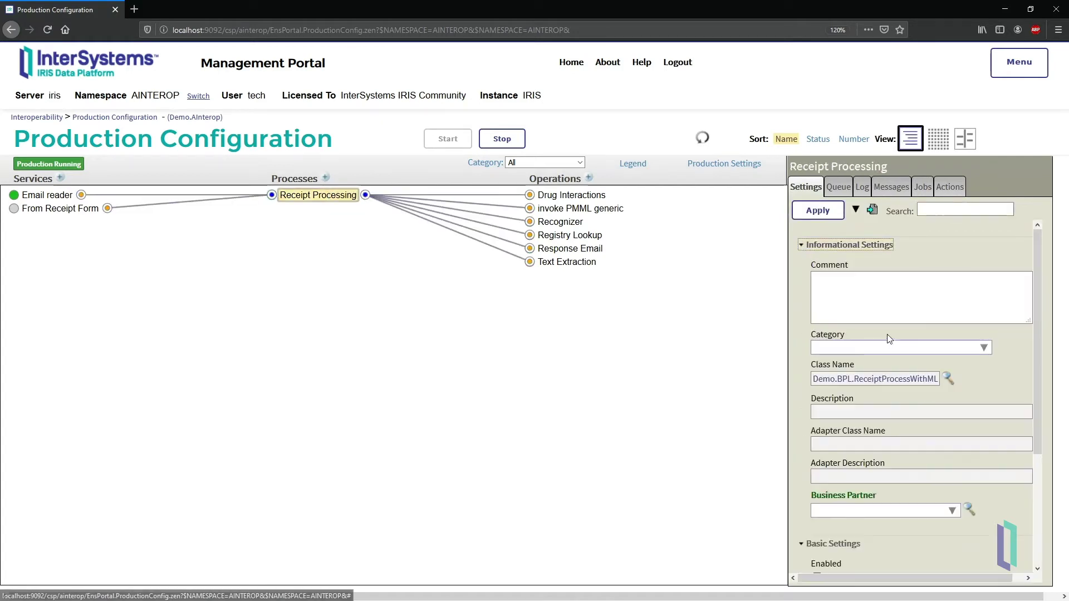
{"action": "left_click", "coordinate": [948, 380]}
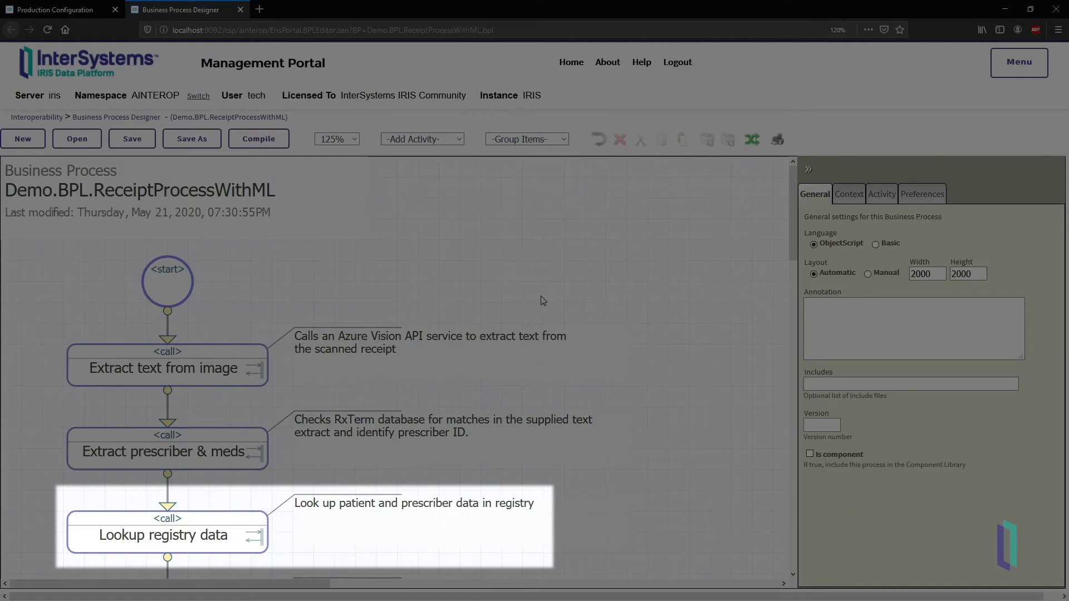
{"action": "scroll", "coordinate": [543, 301], "scroll_direction": "down", "scroll_amount": 8}
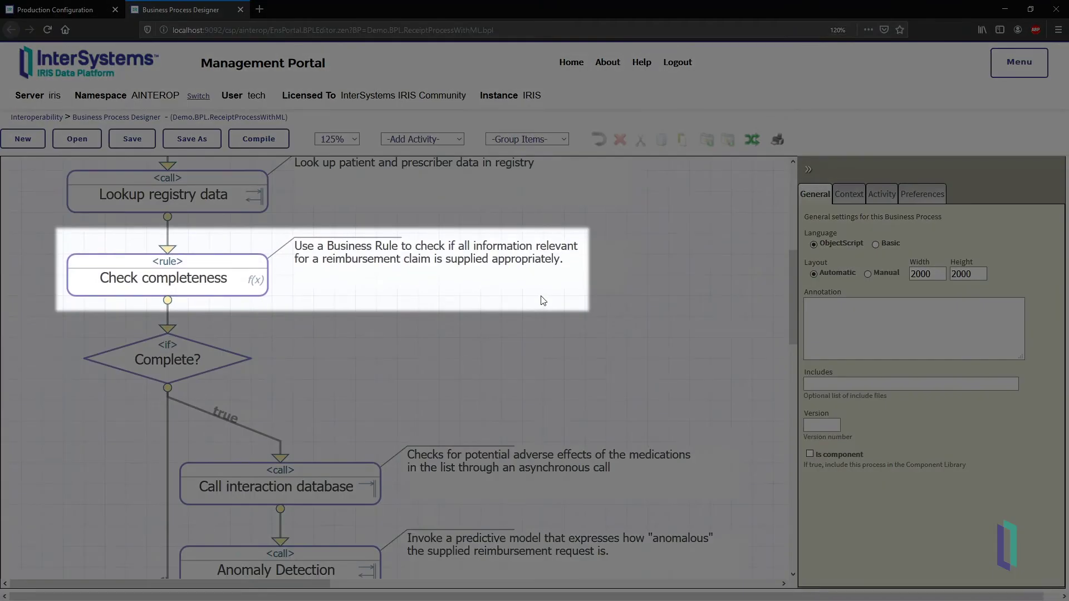
{"action": "scroll", "coordinate": [543, 301], "scroll_direction": "down", "scroll_amount": 2}
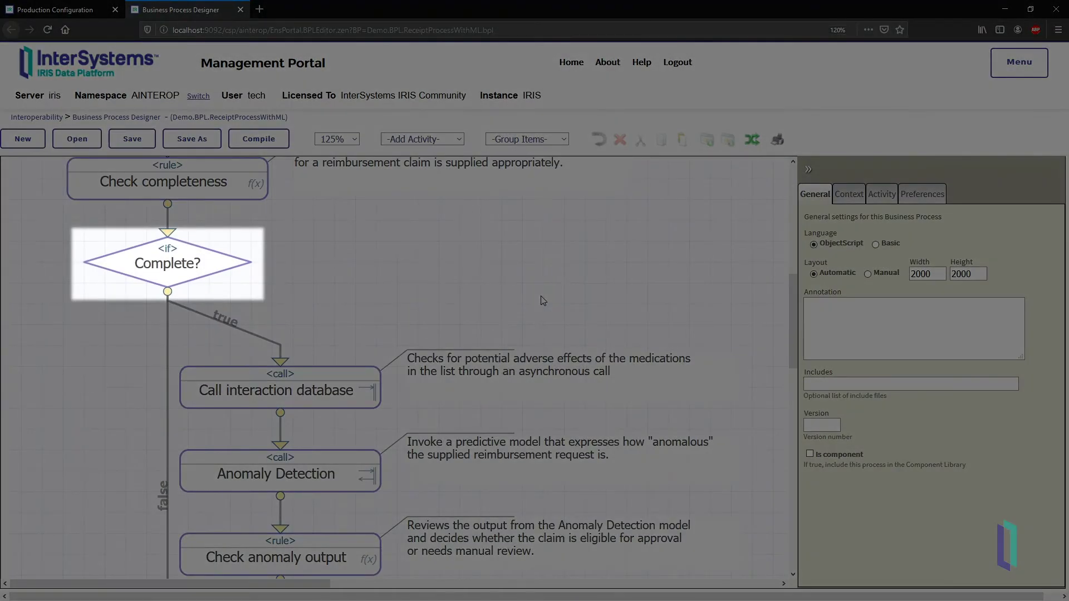
{"action": "scroll", "coordinate": [543, 300], "scroll_direction": "down", "scroll_amount": 4}
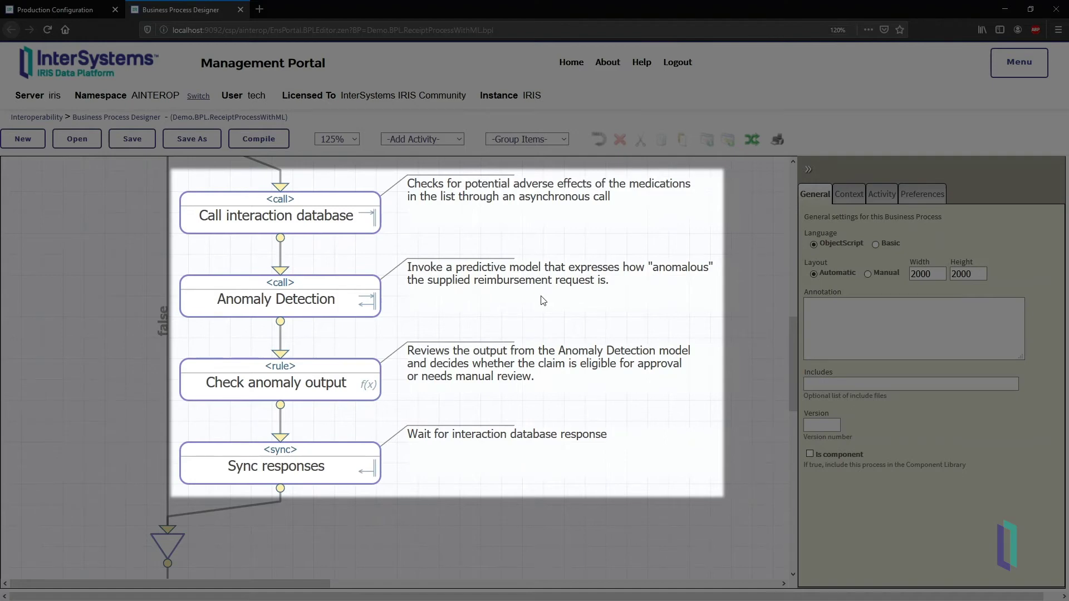
{"action": "scroll", "coordinate": [543, 301], "scroll_direction": "down", "scroll_amount": 3}
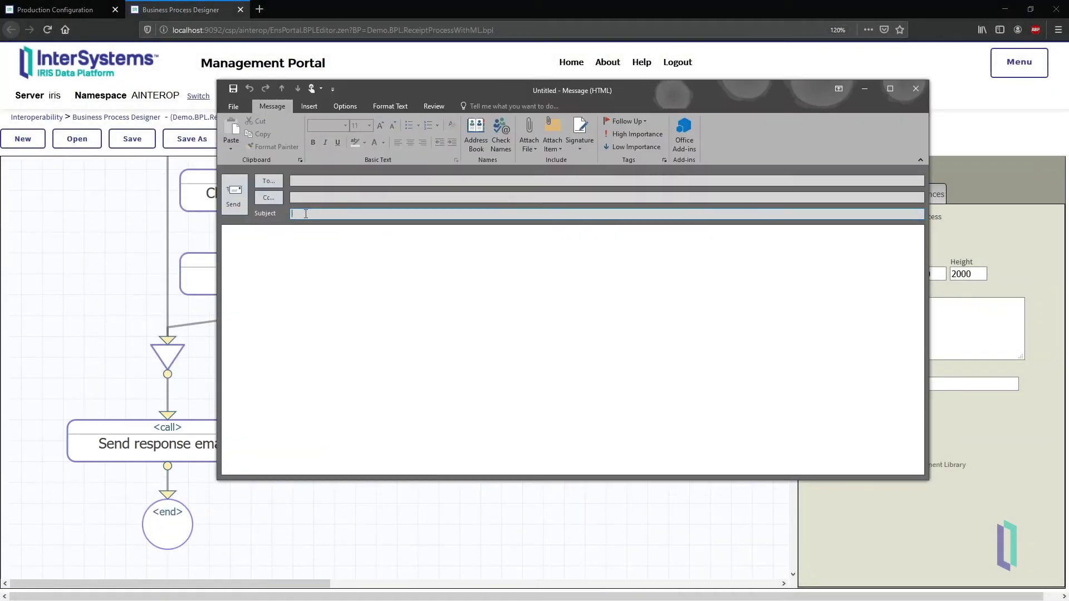
{"action": "type", "text": "Receipt 1"}
Step: Send the 'Receipt 1 (incomplete)' e-mail with Receipt_1_incomplete.png attached to the demo's address
{"action": "left_click", "coordinate": [535, 145]}
{"action": "left_click", "coordinate": [568, 507]}
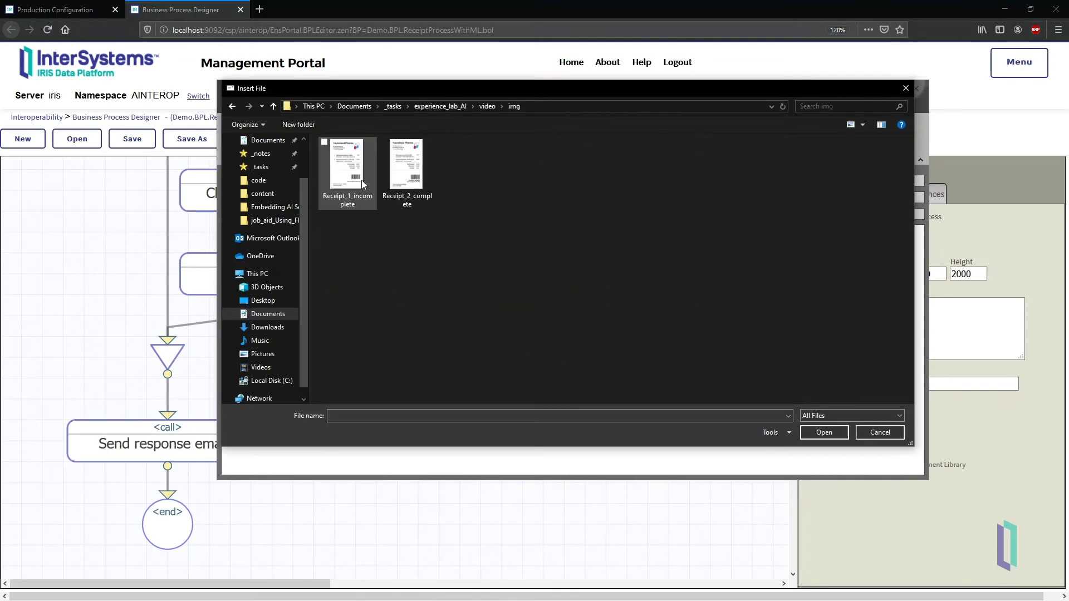
{"action": "double_click", "coordinate": [362, 180]}
{"action": "type", "text": "(incomplete"}
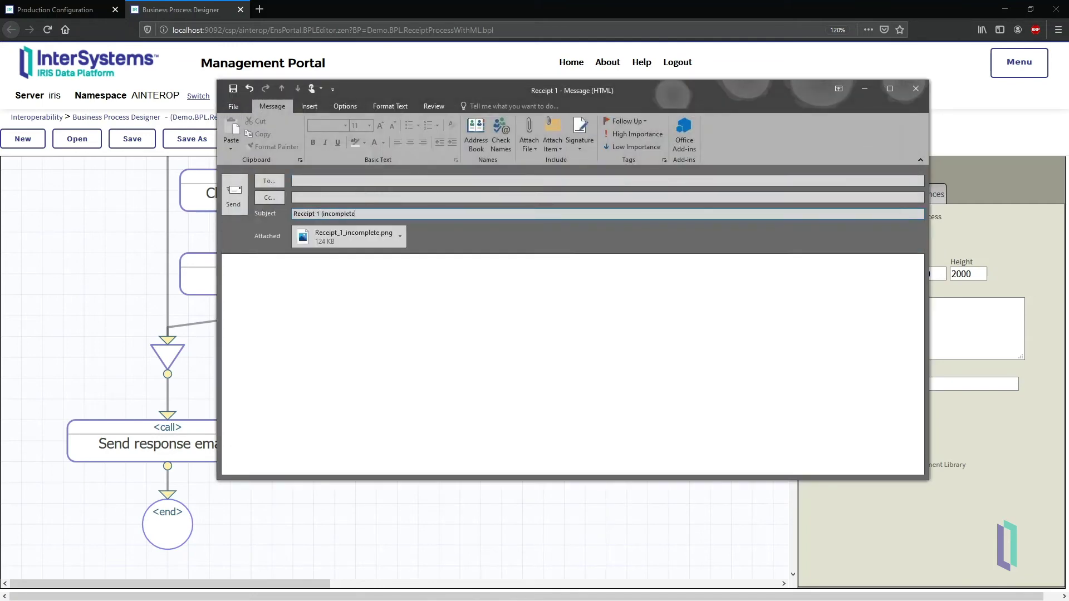
{"action": "type", "text": ")"}
{"action": "key", "text": "ctrl+v"}
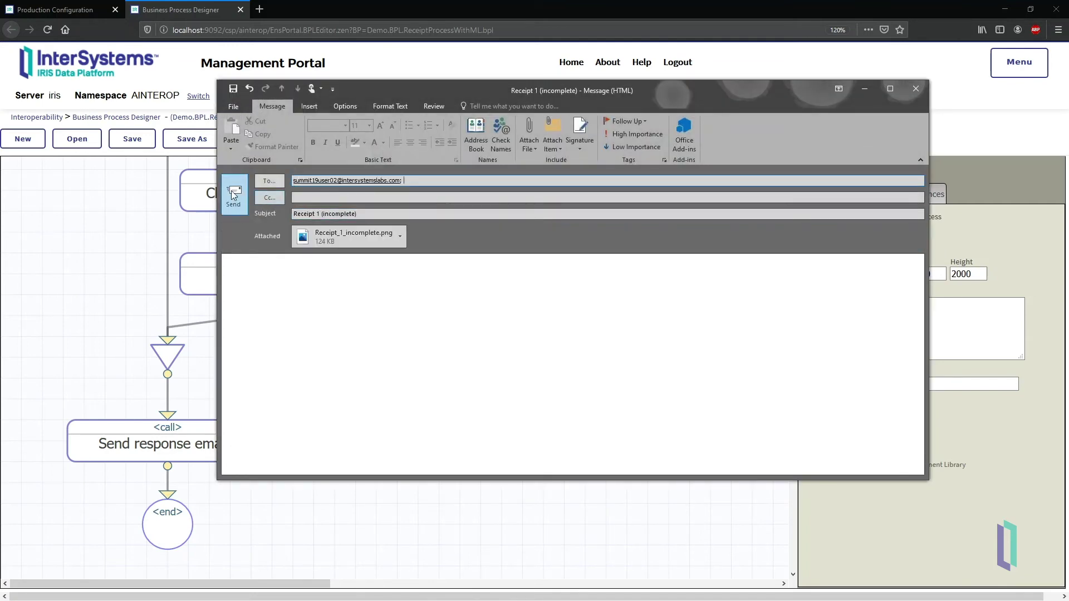
{"action": "left_click", "coordinate": [234, 194]}
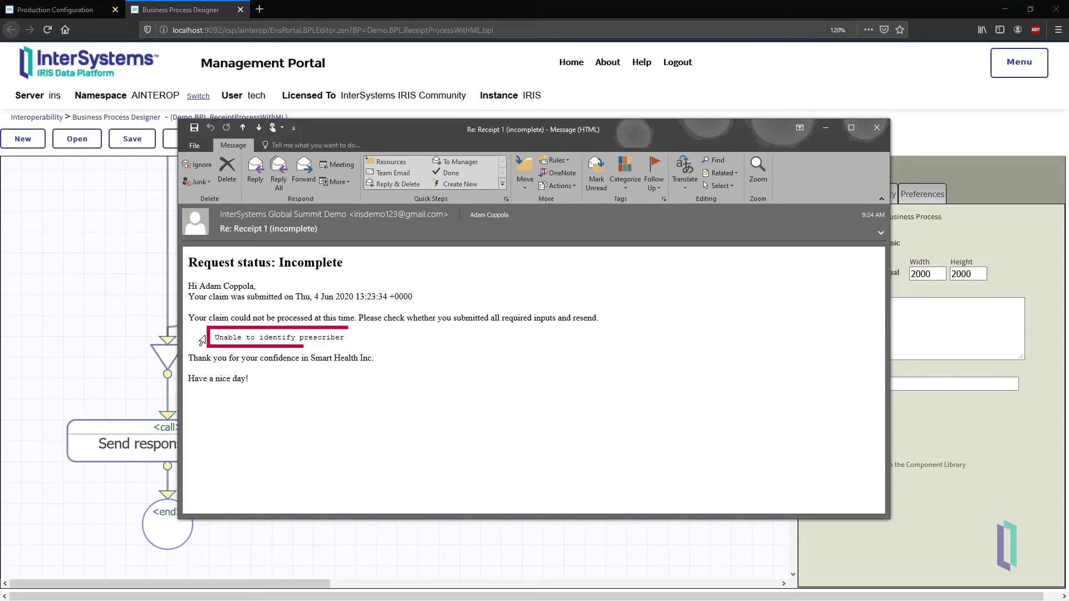
Step: Send a 'Receipt 2' e-mail with Receipt_2_complete.png attached, then return to the Interoperability home page
{"action": "left_click", "coordinate": [877, 130]}
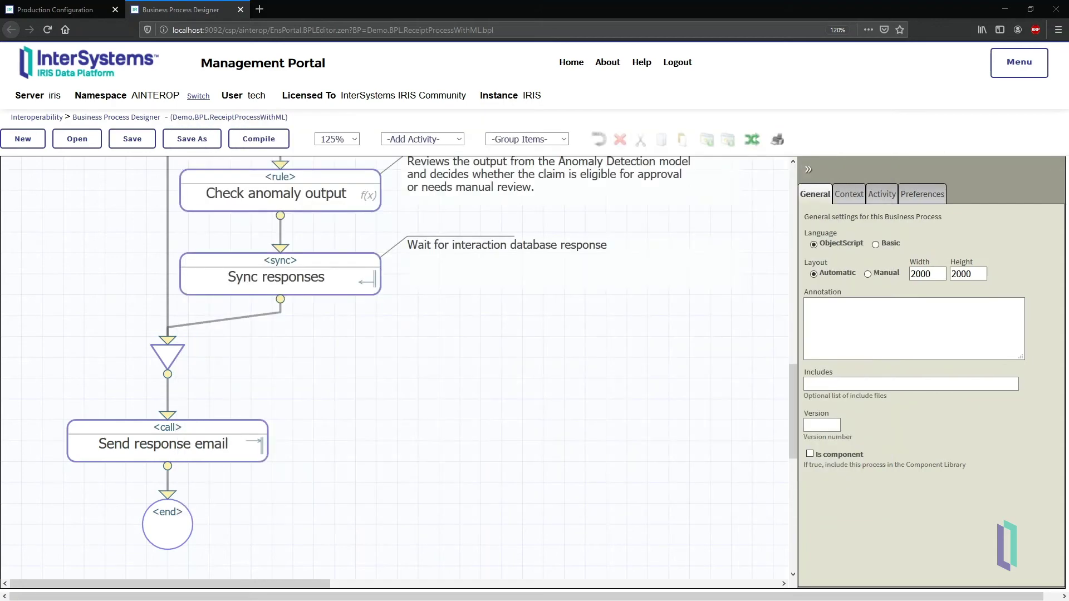
{"action": "left_click", "coordinate": [511, 144]}
{"action": "left_click", "coordinate": [596, 492]}
{"action": "double_click", "coordinate": [384, 167]}
{"action": "left_click", "coordinate": [349, 208]}
{"action": "type", "text": "Receipt 2"}
{"action": "key", "text": "shift+Tab"}
{"action": "key", "text": "shift+Tab"}
{"action": "key", "text": "ctrl+v"}
{"action": "left_click", "coordinate": [210, 191]}
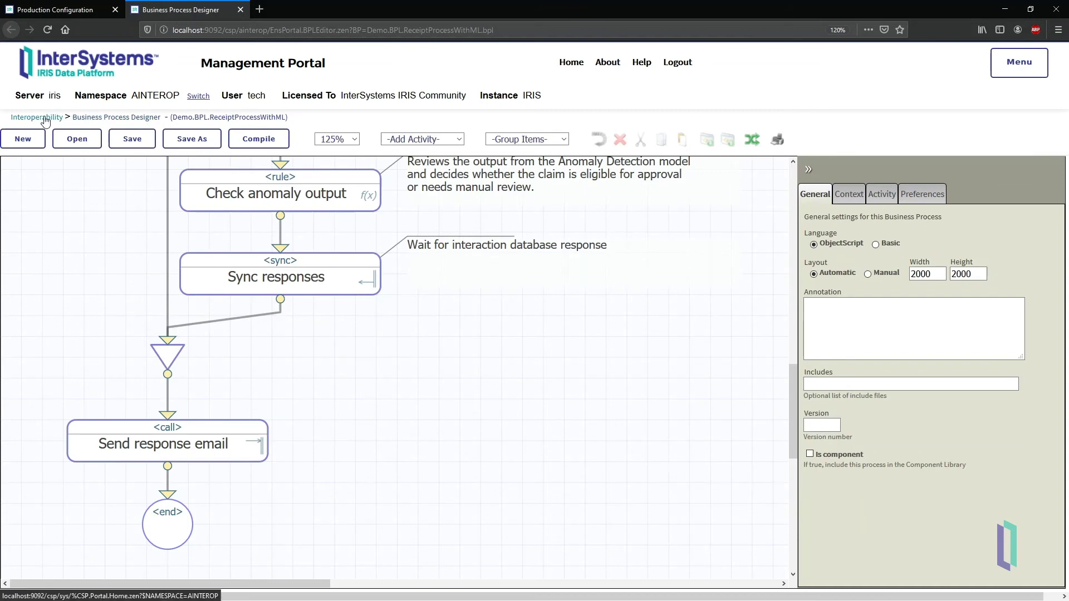
{"action": "left_click", "coordinate": [43, 118]}
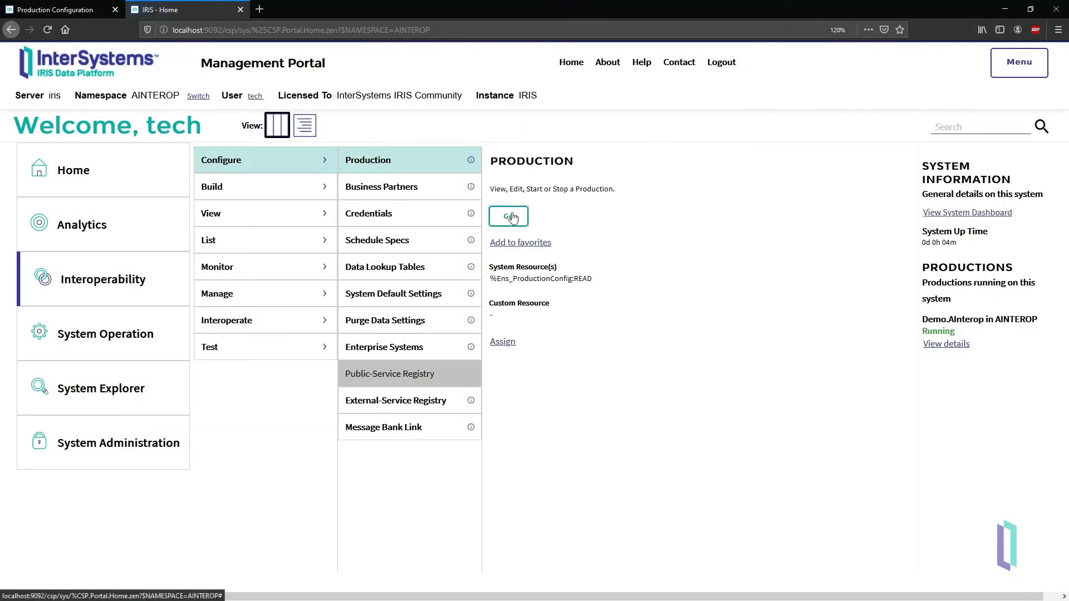
Step: Open the Message Viewer and bring up the Visual Trace for session 40
{"action": "left_click", "coordinate": [509, 217]}
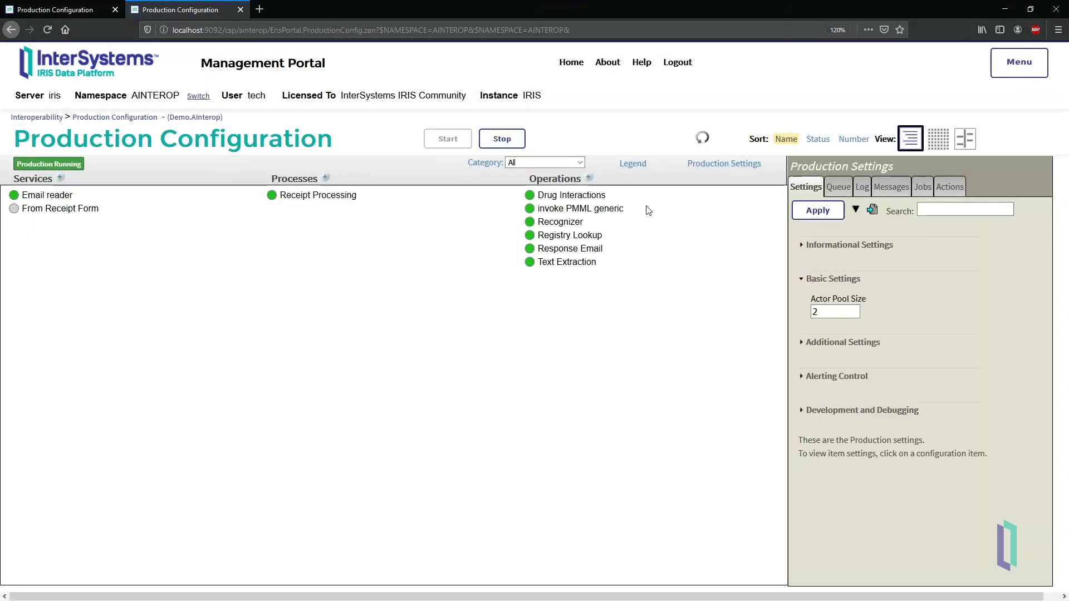
{"action": "left_click", "coordinate": [1018, 66]}
{"action": "left_click", "coordinate": [1020, 116]}
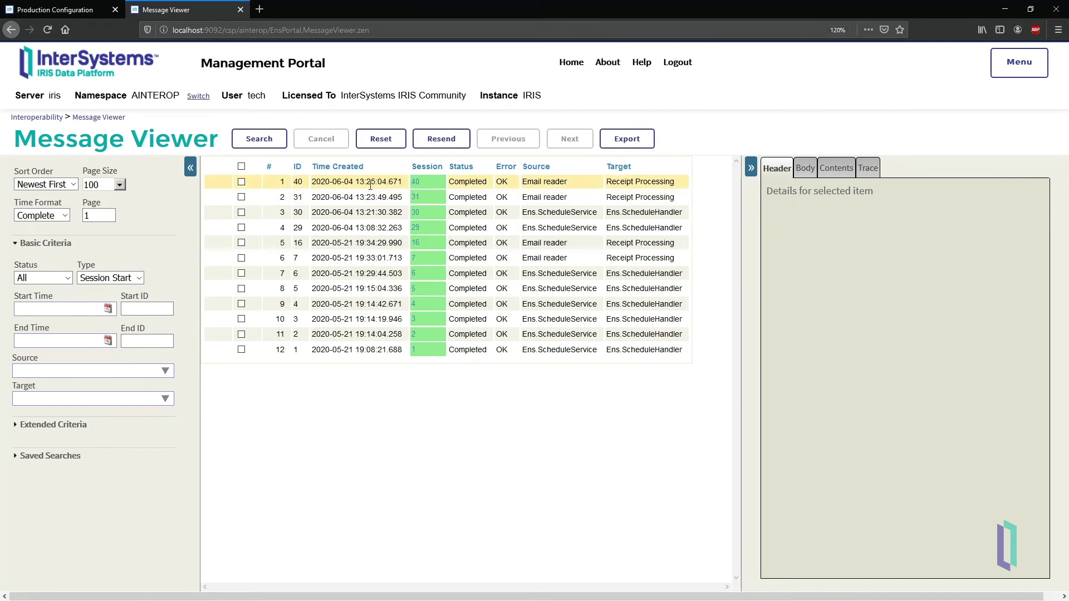
{"action": "left_click", "coordinate": [423, 182]}
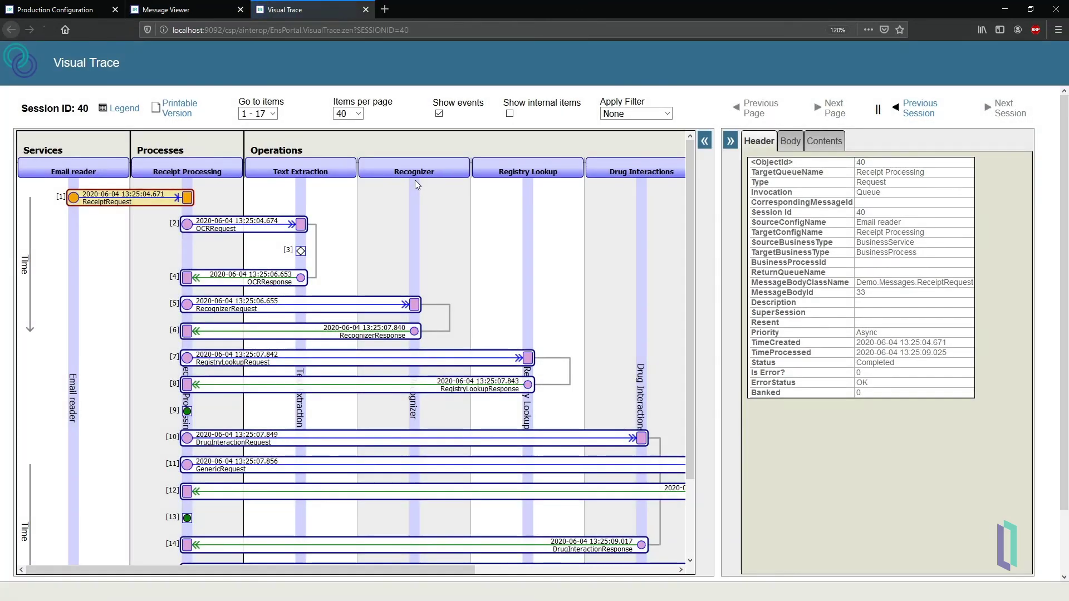
Step: View the contents of the OCR, Recognizer, RegistryLookup and PMML GenericRequest/GenericResponse messages in turn
{"action": "left_click", "coordinate": [836, 146]}
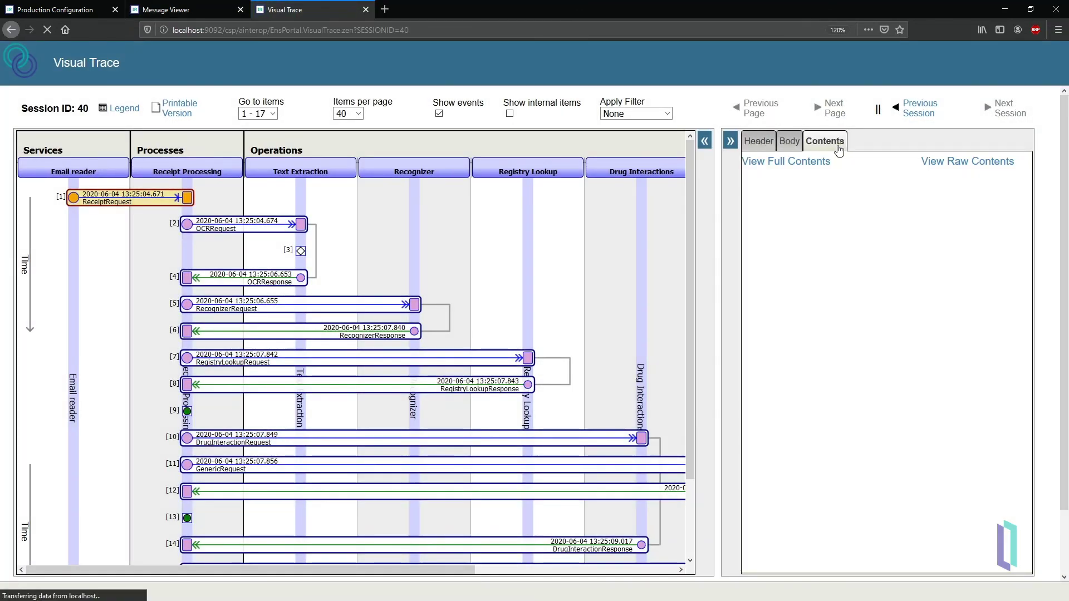
{"action": "left_click", "coordinate": [305, 222]}
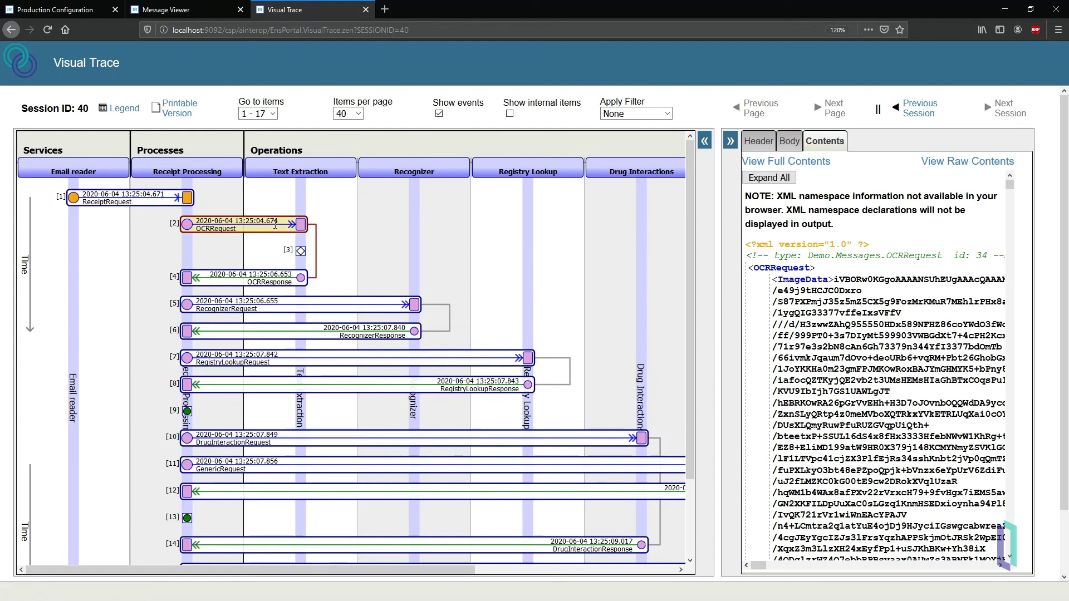
{"action": "left_click", "coordinate": [278, 273]}
{"action": "left_click", "coordinate": [296, 309]}
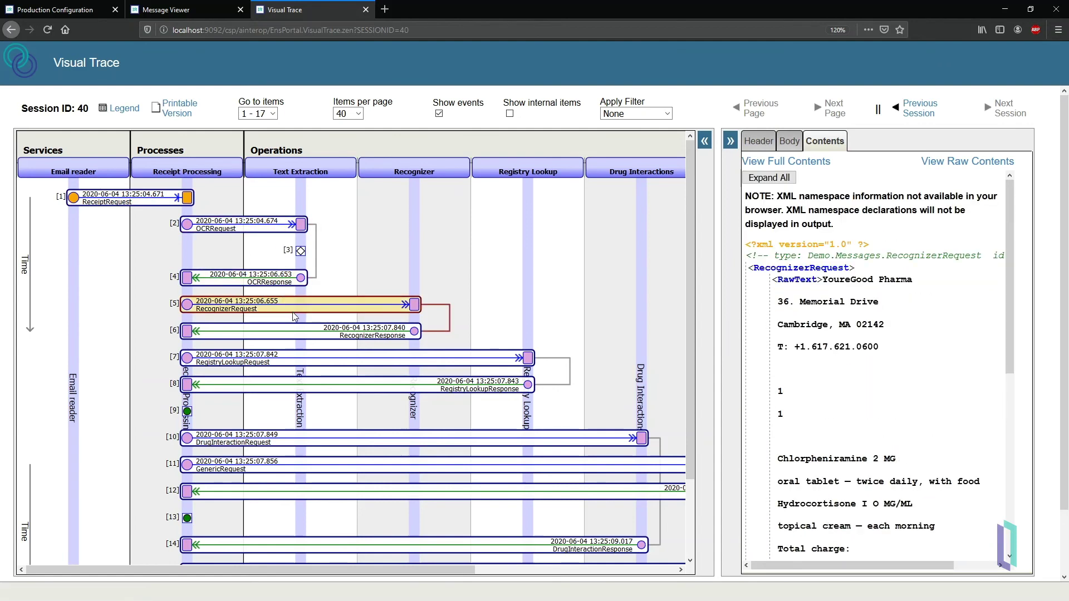
{"action": "left_click", "coordinate": [284, 336]}
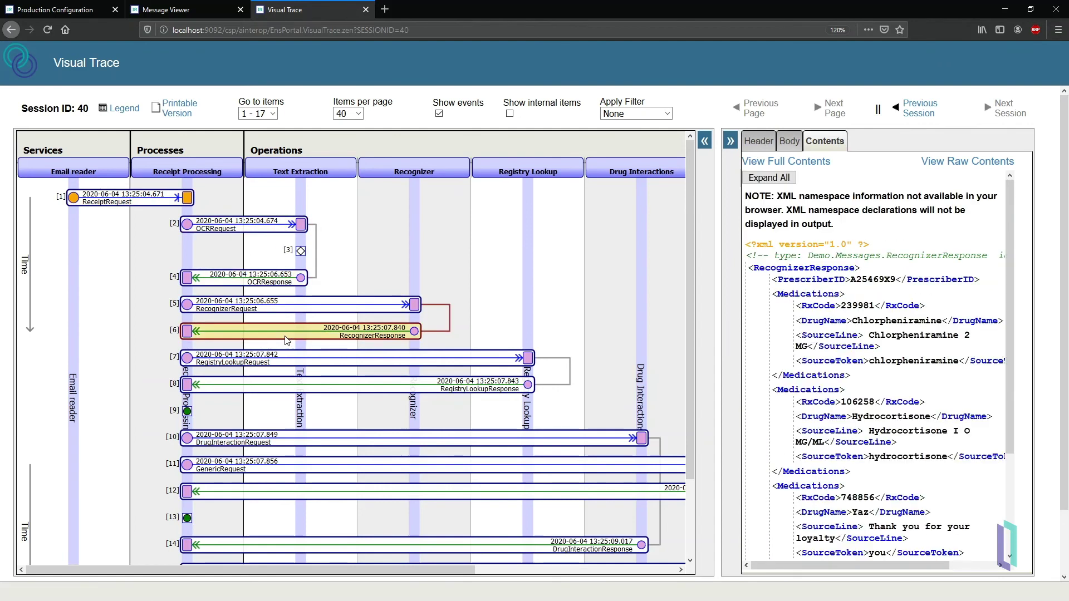
{"action": "left_click", "coordinate": [293, 357]}
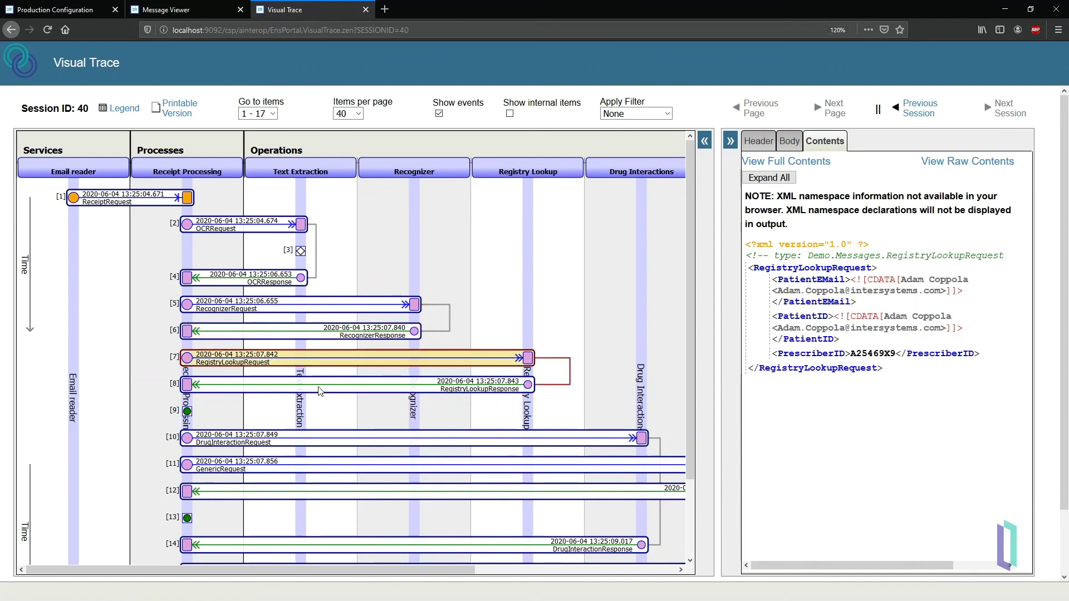
{"action": "left_click", "coordinate": [319, 389]}
{"action": "scroll", "coordinate": [436, 569], "scroll_direction": "right", "scroll_amount": 5}
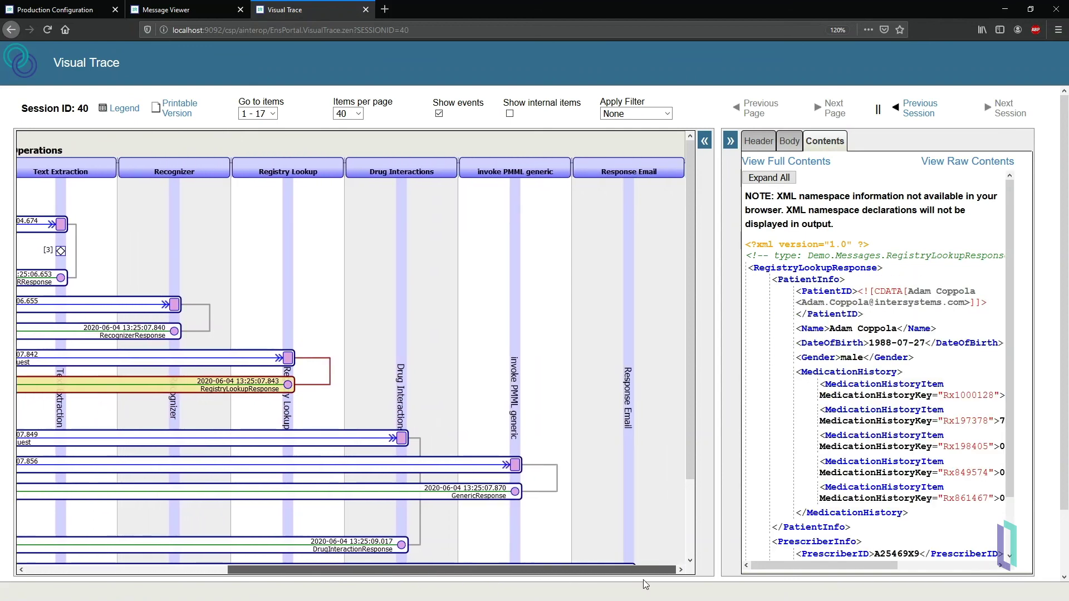
{"action": "left_click", "coordinate": [468, 472]}
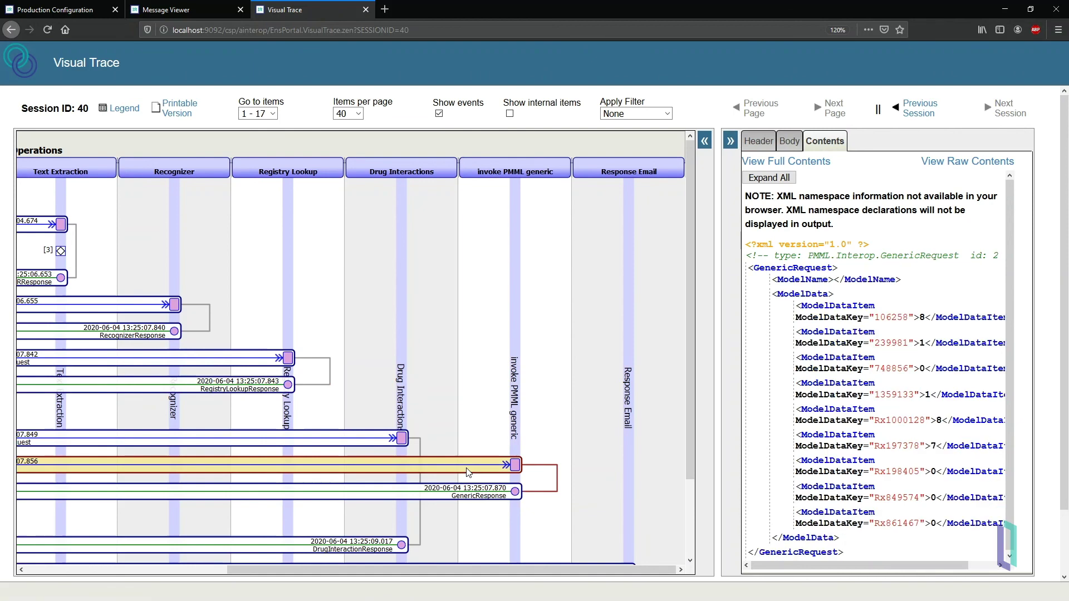
{"action": "left_click", "coordinate": [407, 497]}
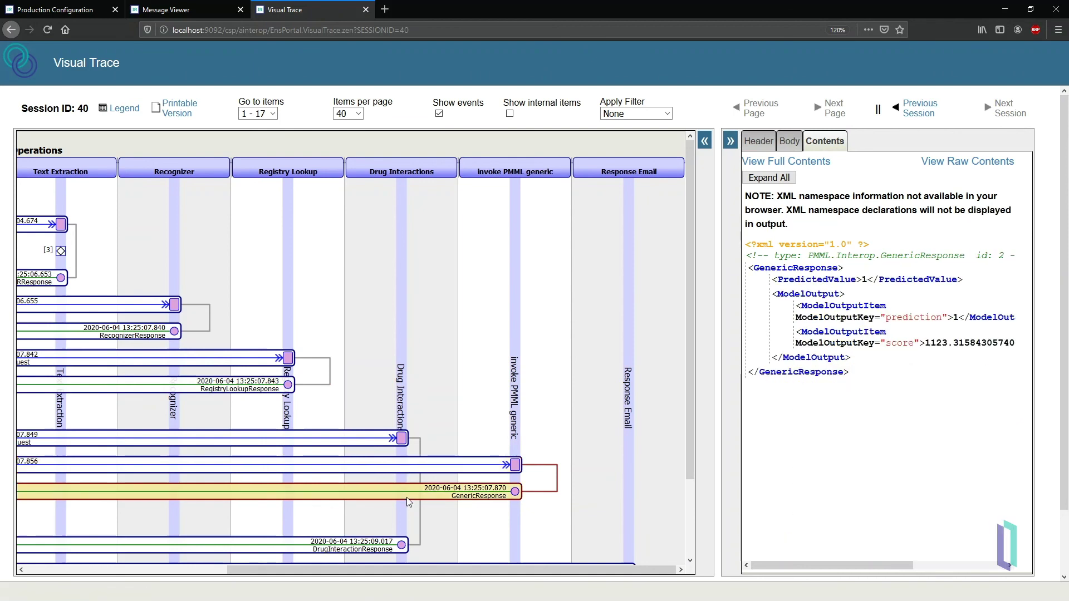